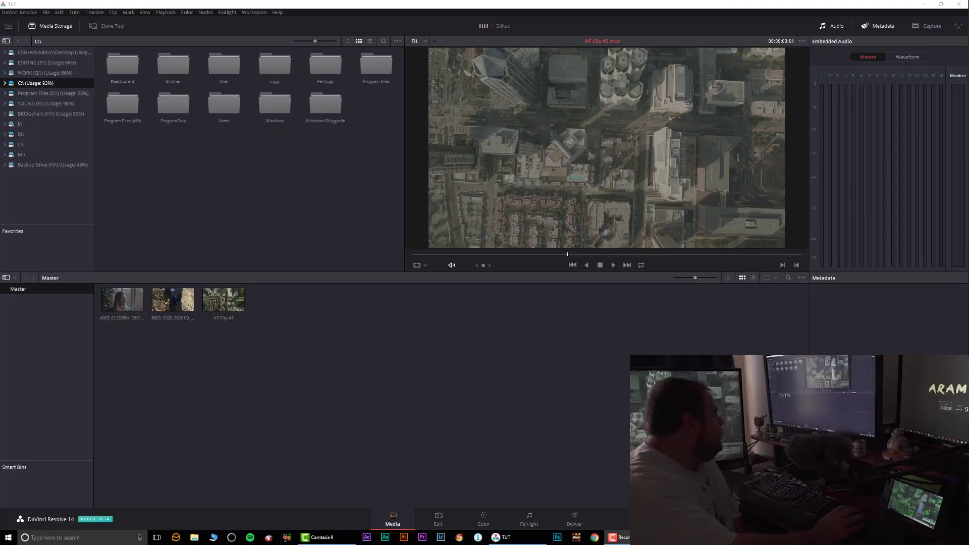
- On the Edit page, create Timeline 1 with clips A003 and B003 on Video 1
click(438, 520)
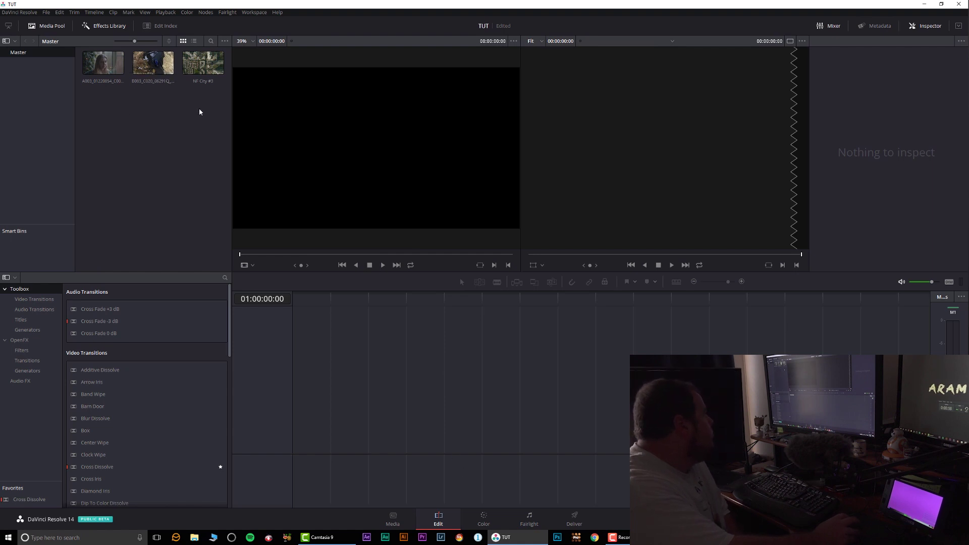
drag(199, 112, 333, 434)
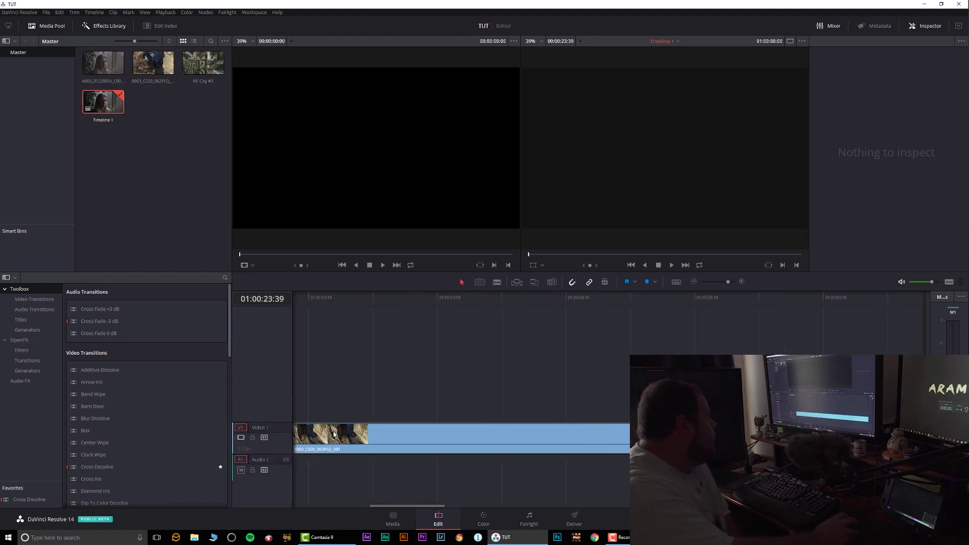
drag(398, 507, 320, 498)
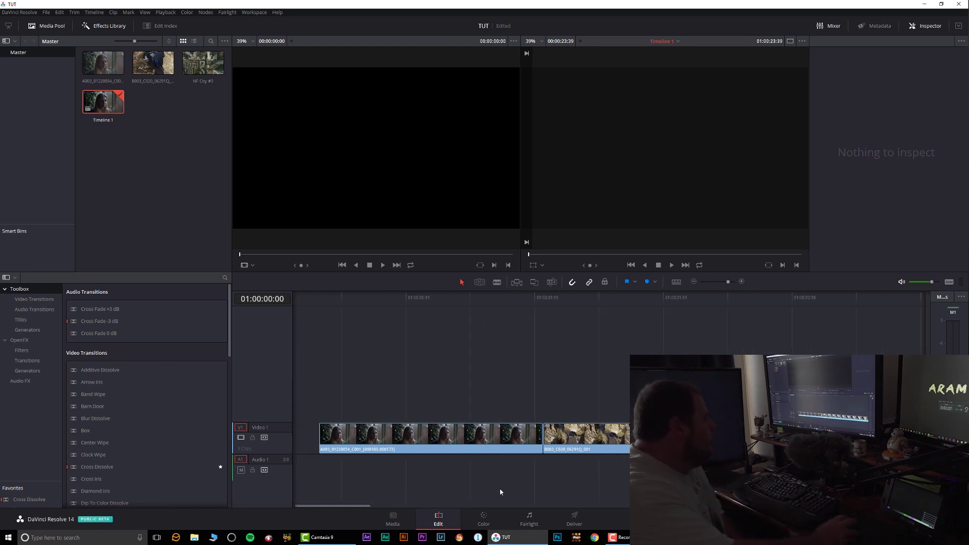
key(shift+9)
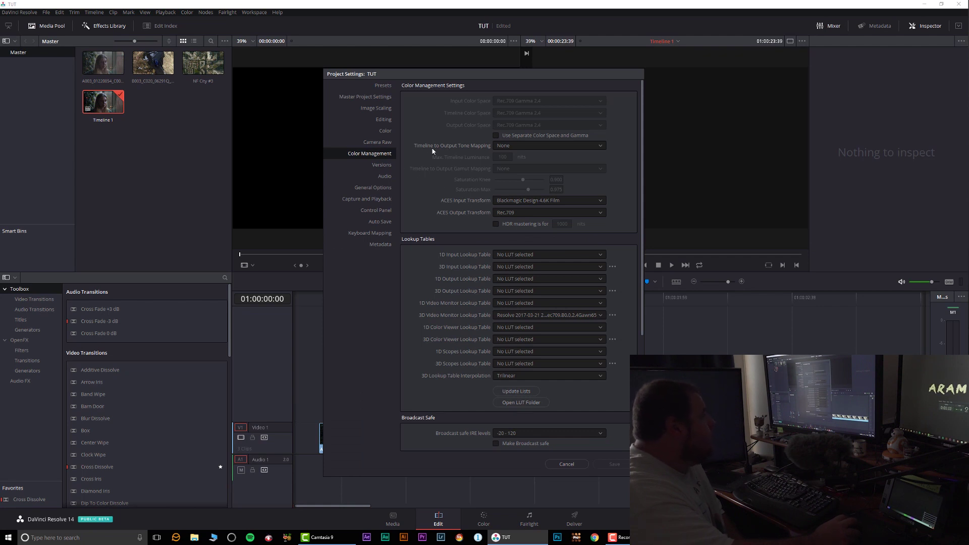
click(376, 97)
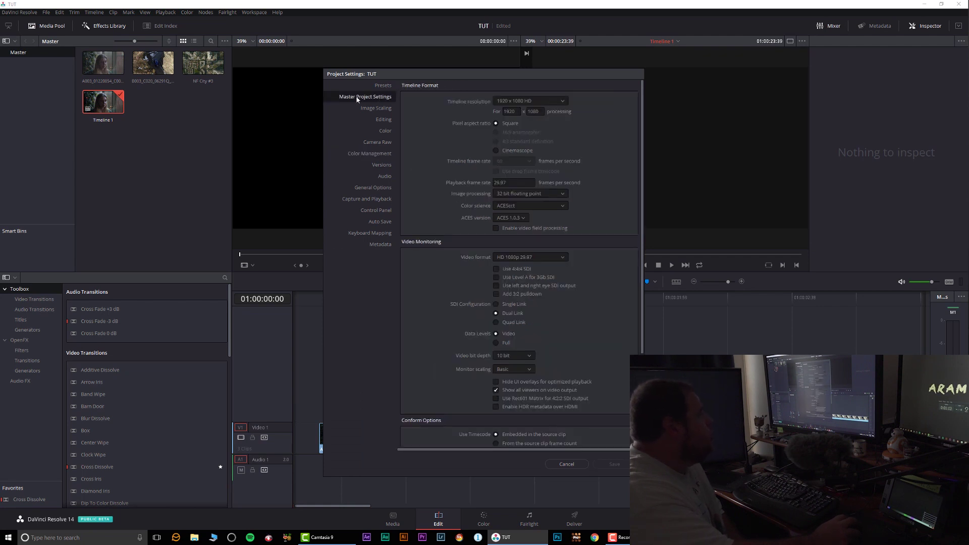
click(519, 208)
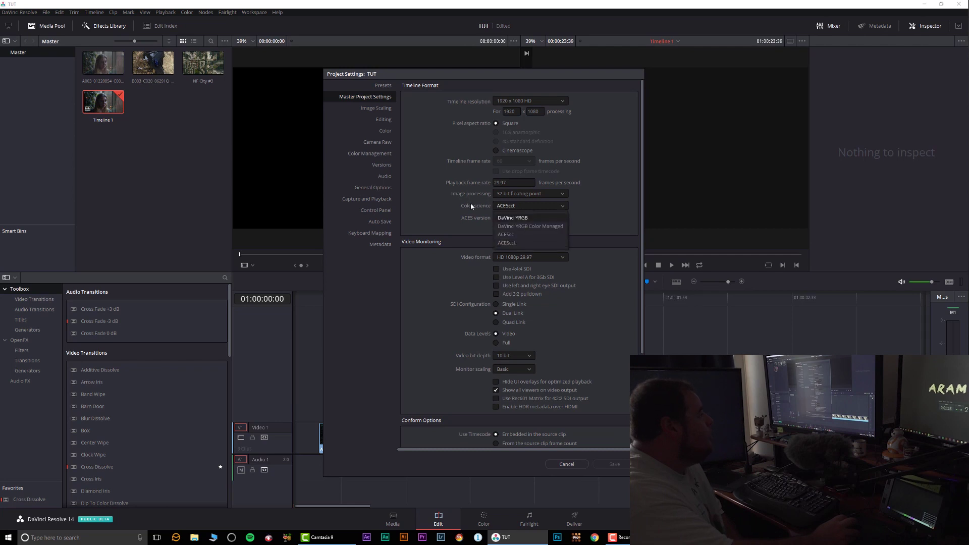
click(516, 214)
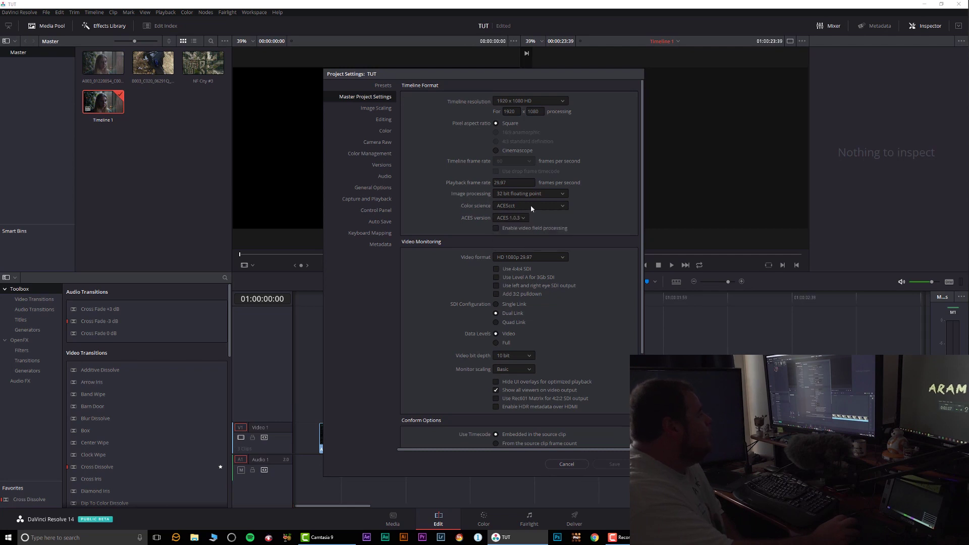
click(530, 206)
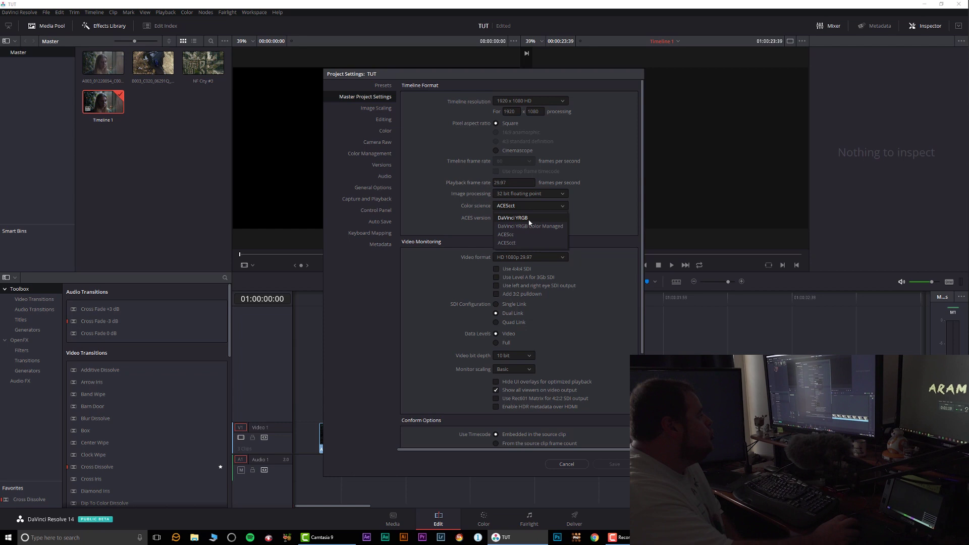
click(436, 201)
click(357, 156)
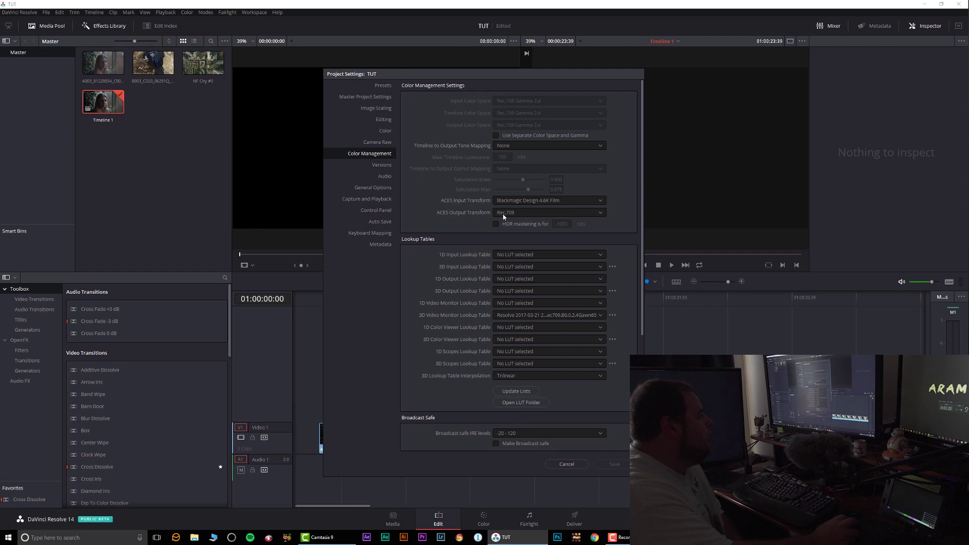
click(564, 464)
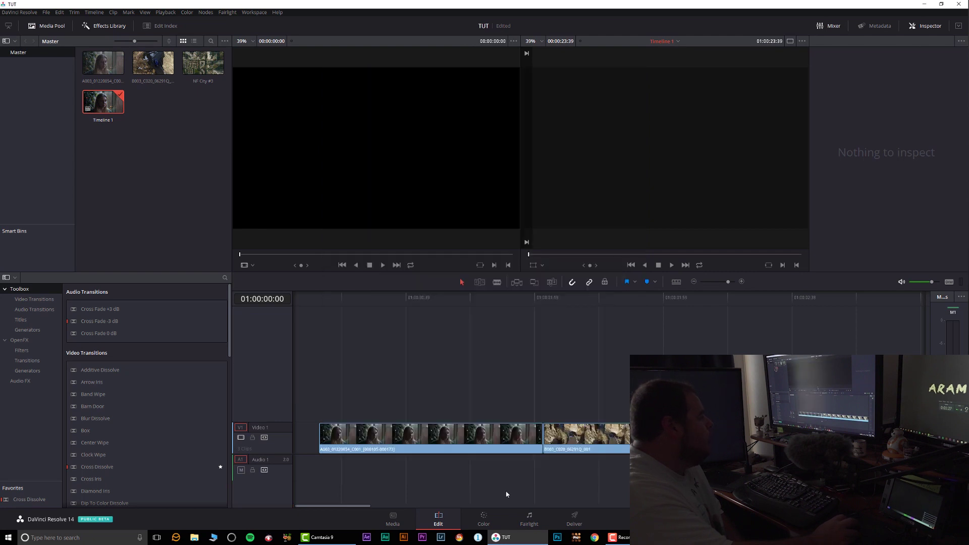
- Load the aerial city clip 03 on the Color page and scrub to a later frame
click(483, 525)
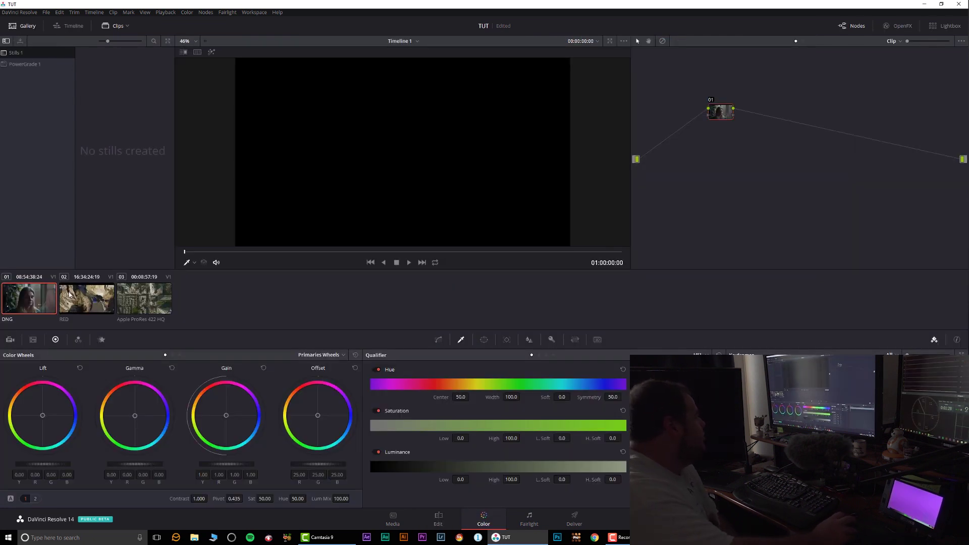
click(140, 304)
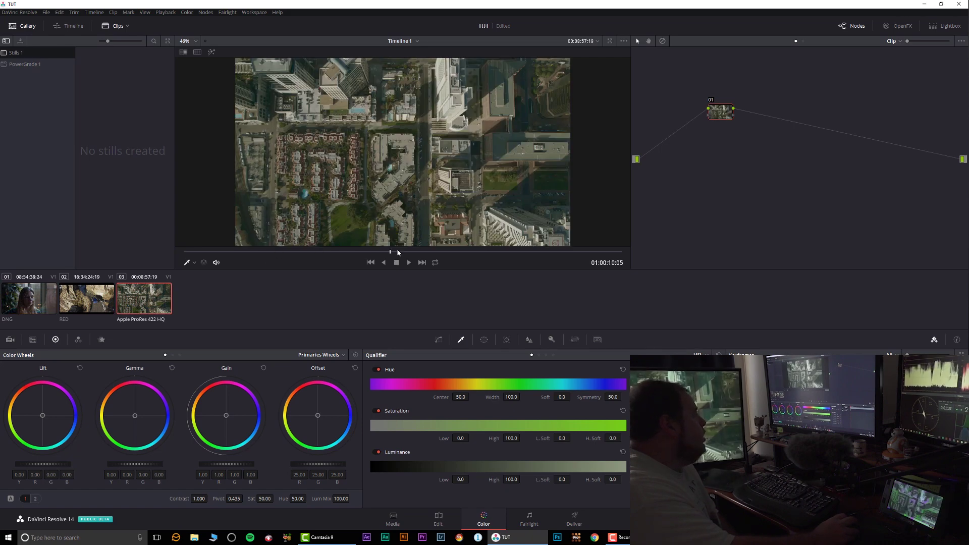
mouse_move(397, 252)
mouse_down()
mouse_move(452, 253)
mouse_move(417, 252)
mouse_up()
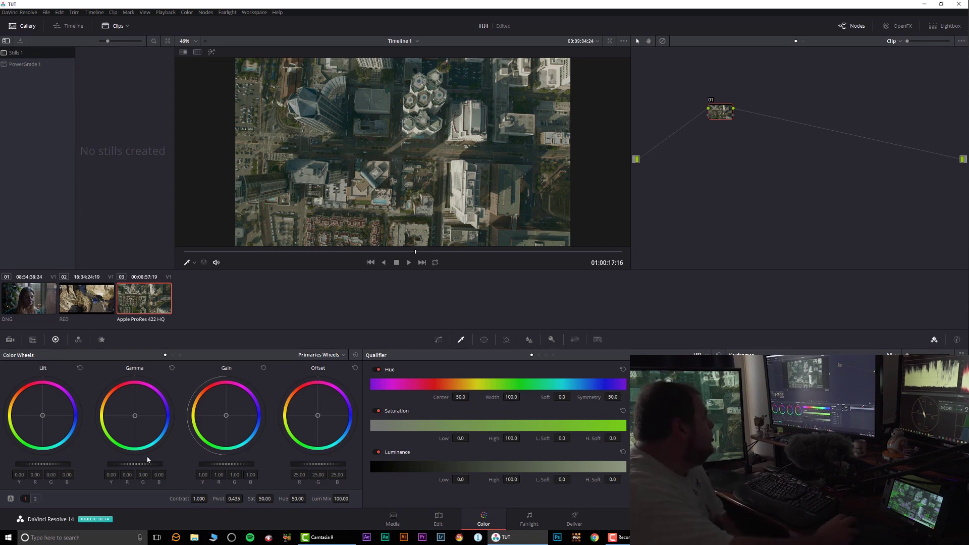
- Assign an ACES input transform to the aerial ProRes clip 03
right_click(141, 301)
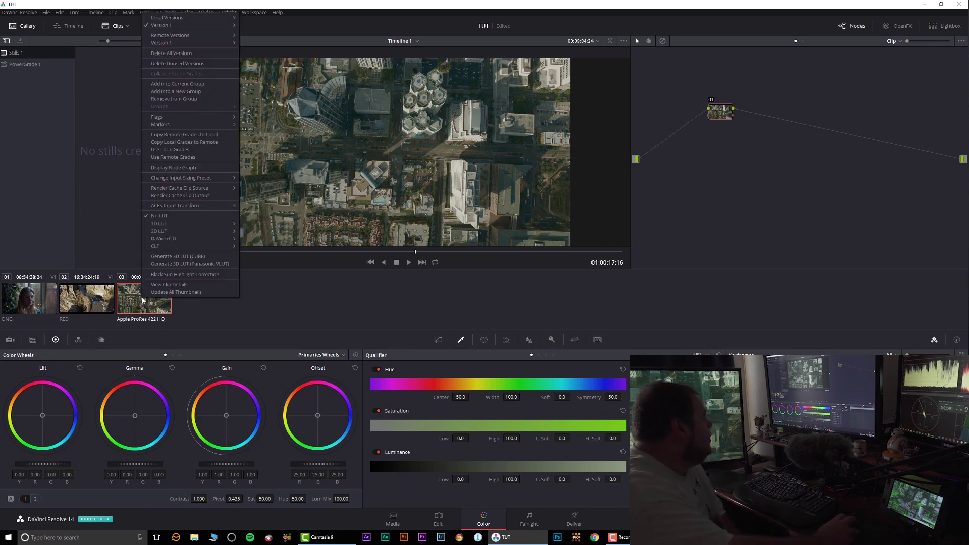
mouse_move(233, 208)
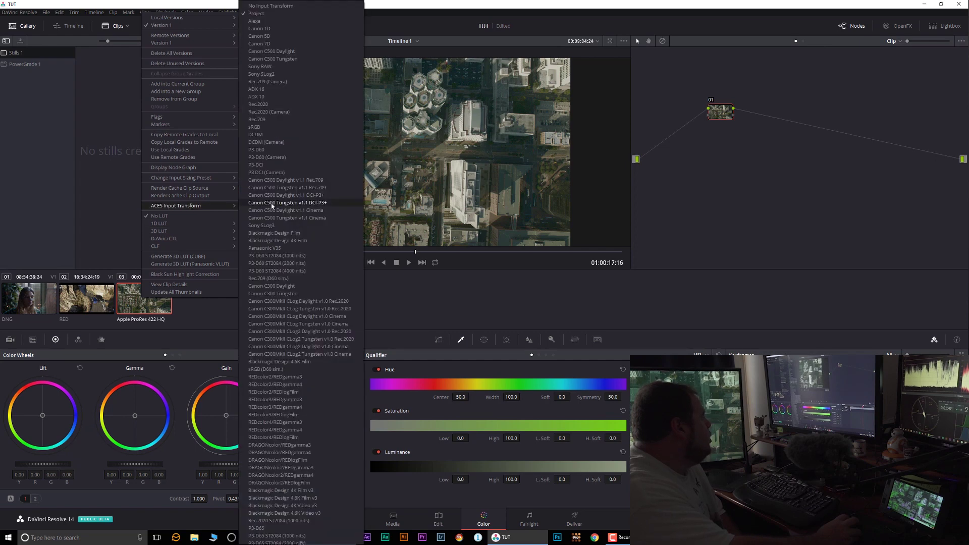
click(277, 22)
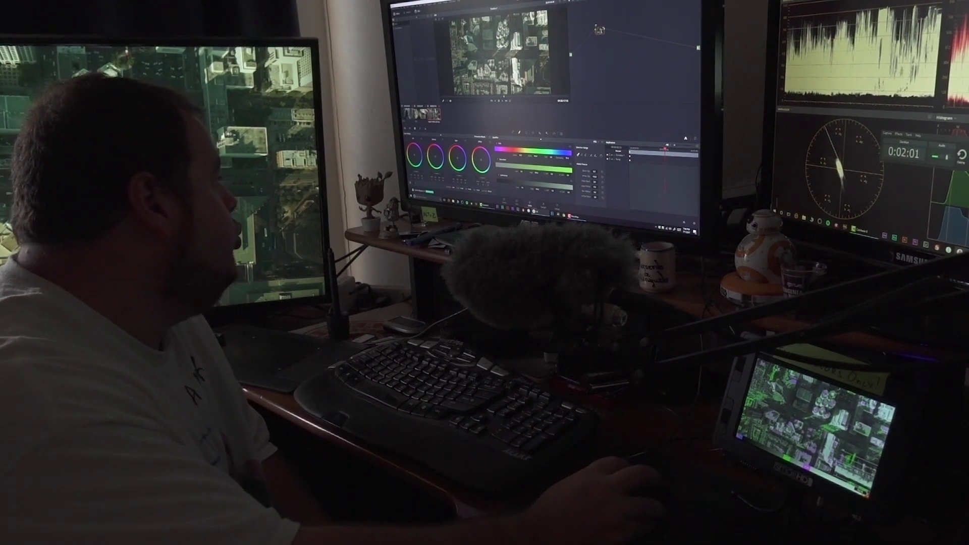
- Move to the RED canyon clip 02 and review its ACES input transform options
key(Down)
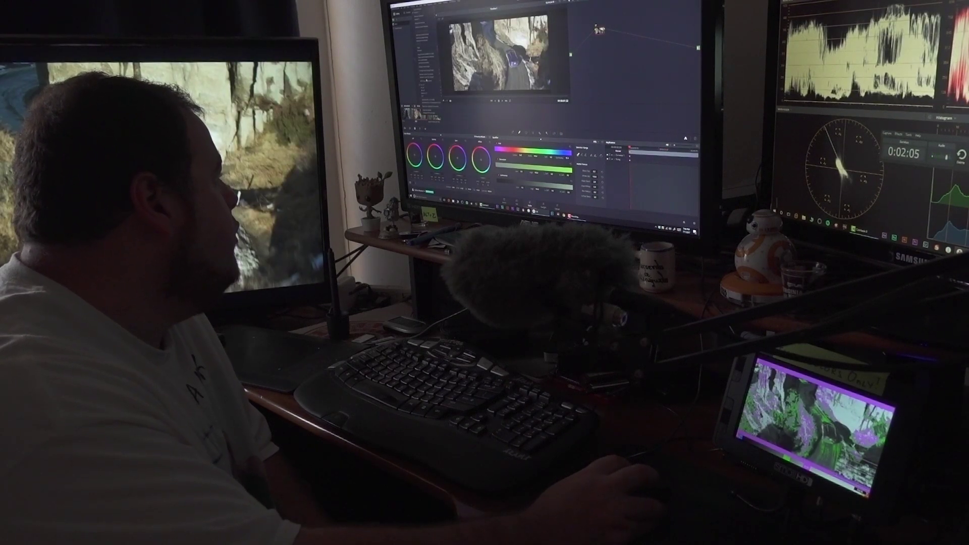
right_click(86, 298)
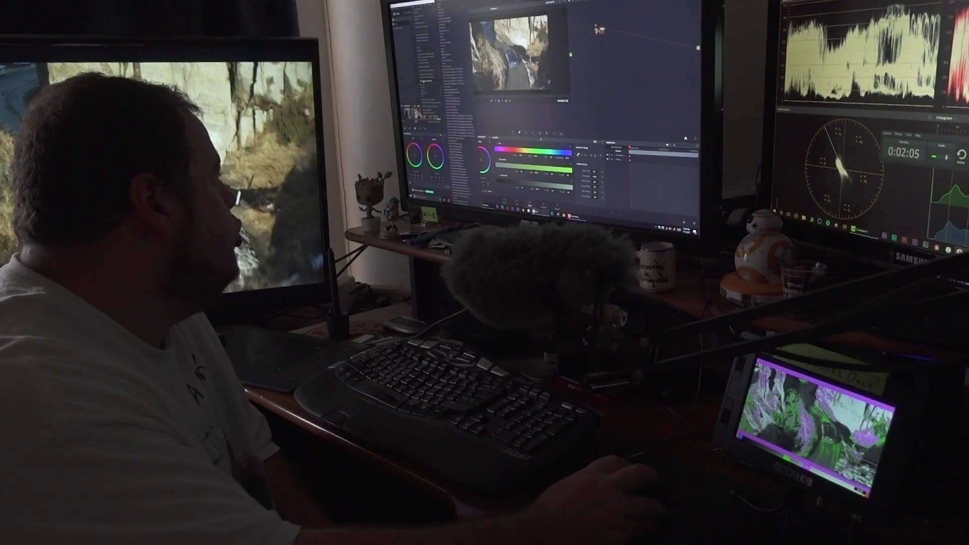
mouse_move(148, 209)
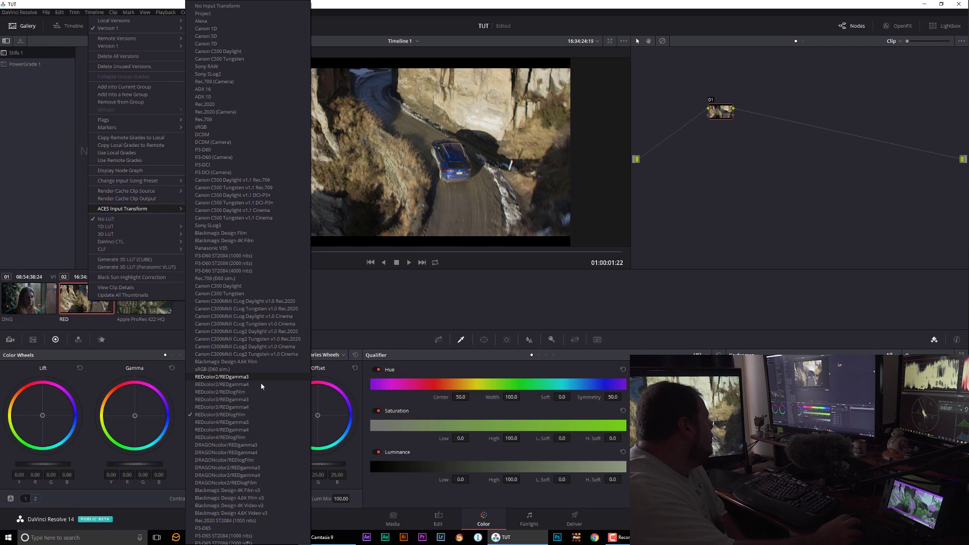
- Show the Camera Raw settings with Blend Type left at None, then select DNG clip 01
click(226, 414)
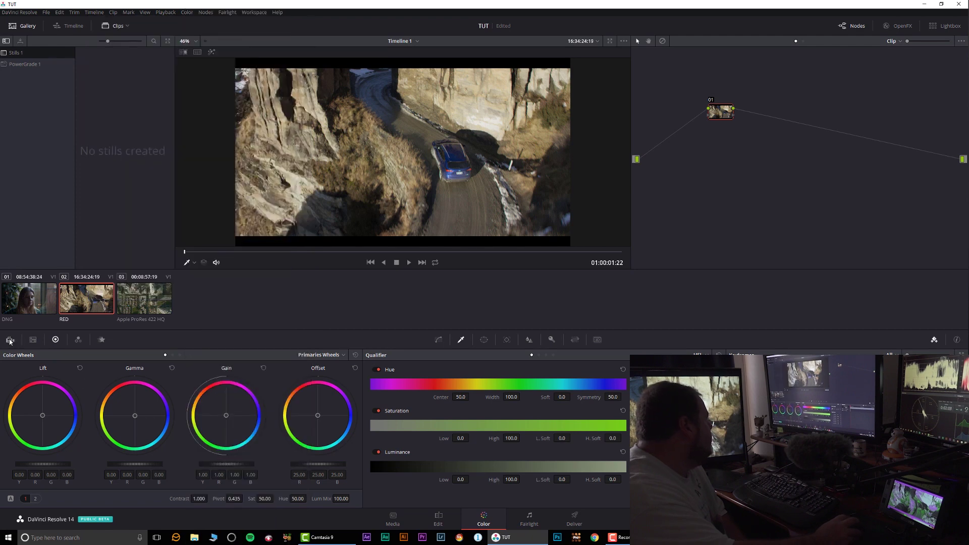
click(9, 341)
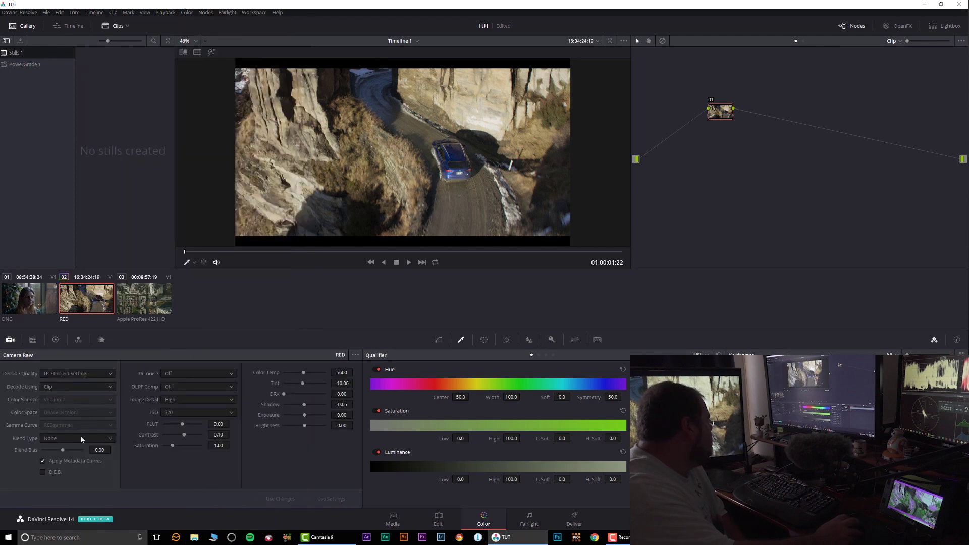
click(76, 440)
click(26, 310)
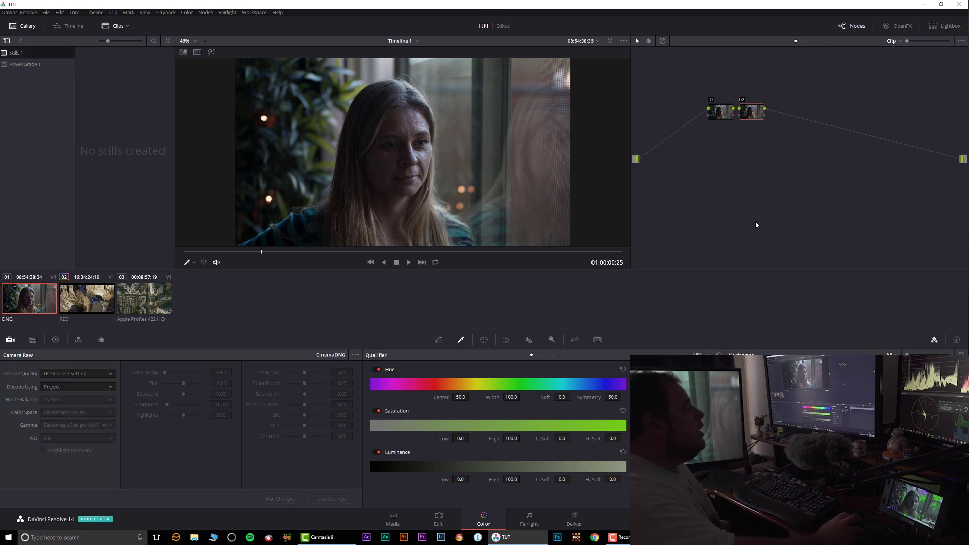
- Lift the curve's black point on node 02, then add serial node 03
click(439, 341)
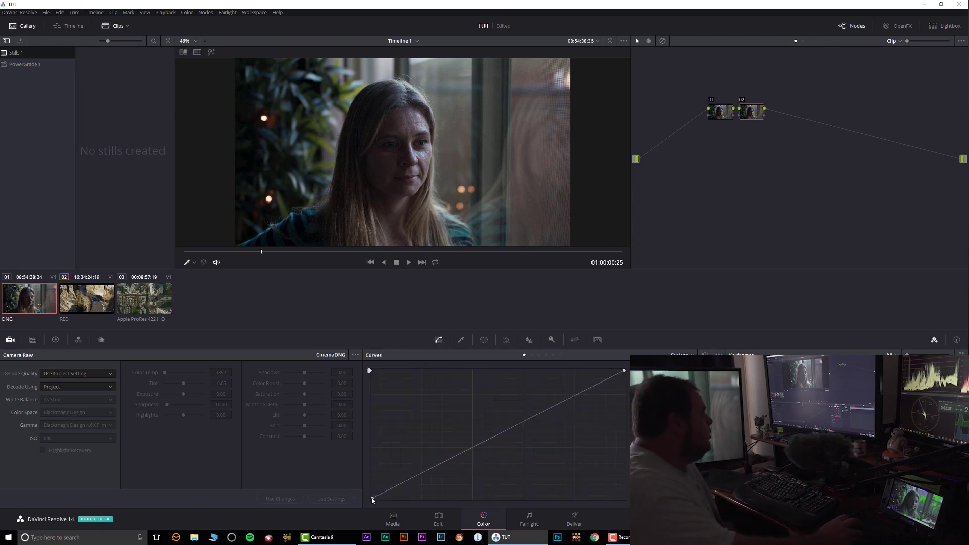
drag(372, 498, 373, 484)
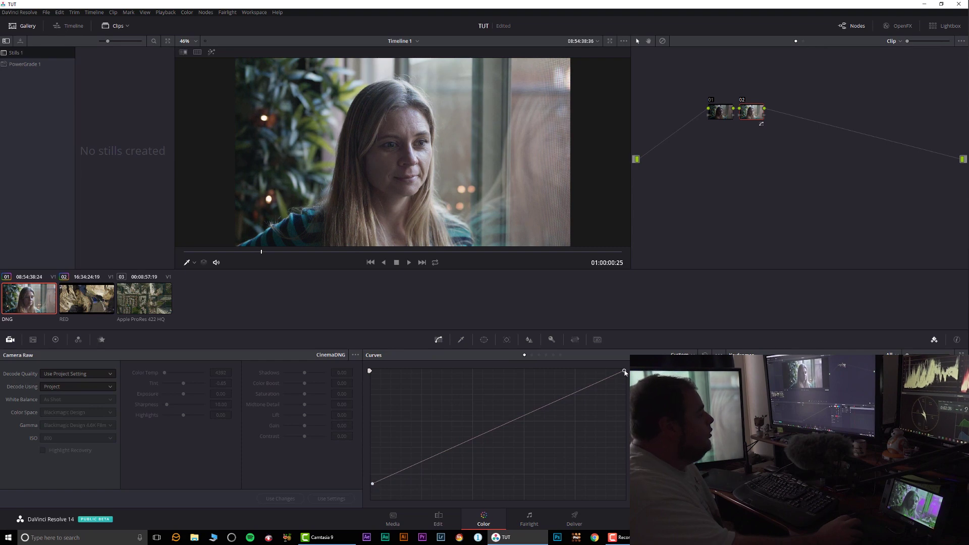
key(alt+s)
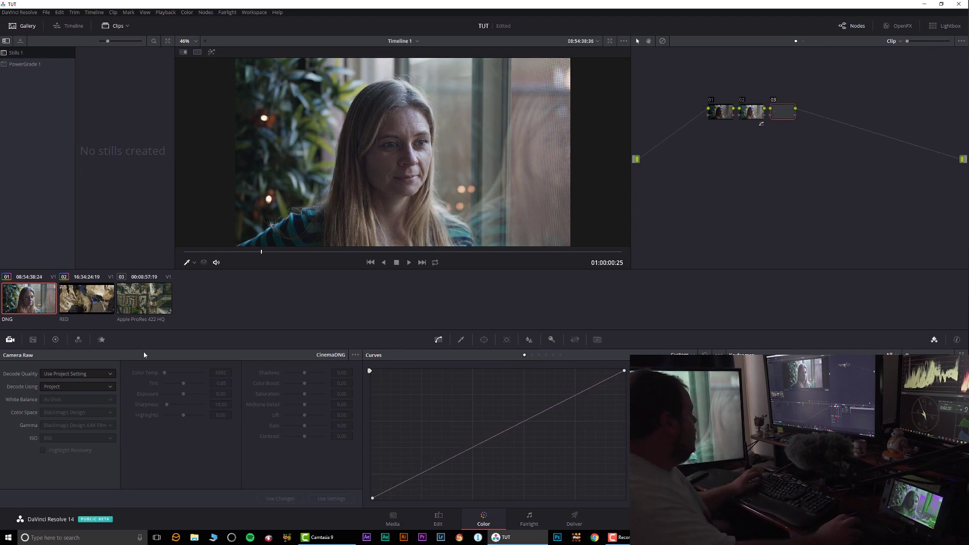
click(55, 340)
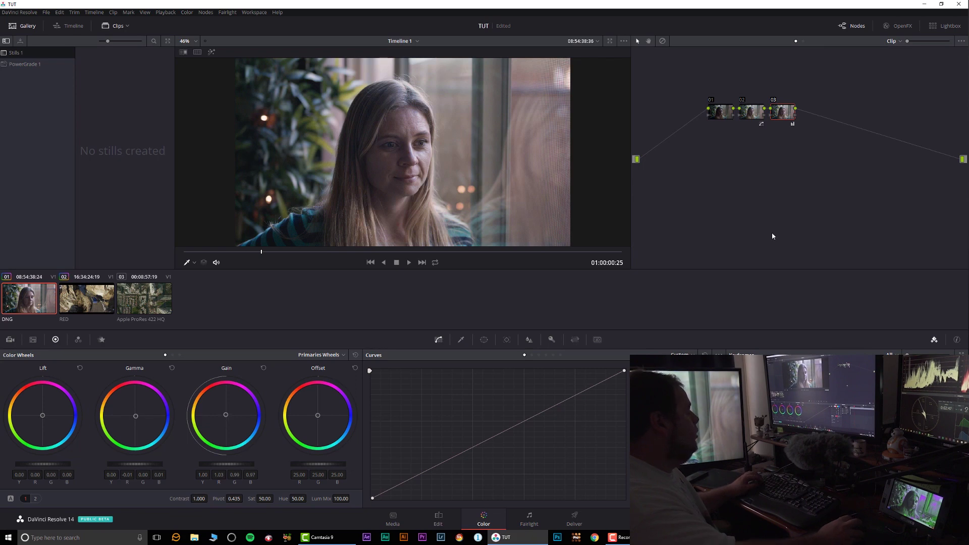
- Add serial nodes 04 and 05, nudge the black point and add a curve control point
key(alt+s)
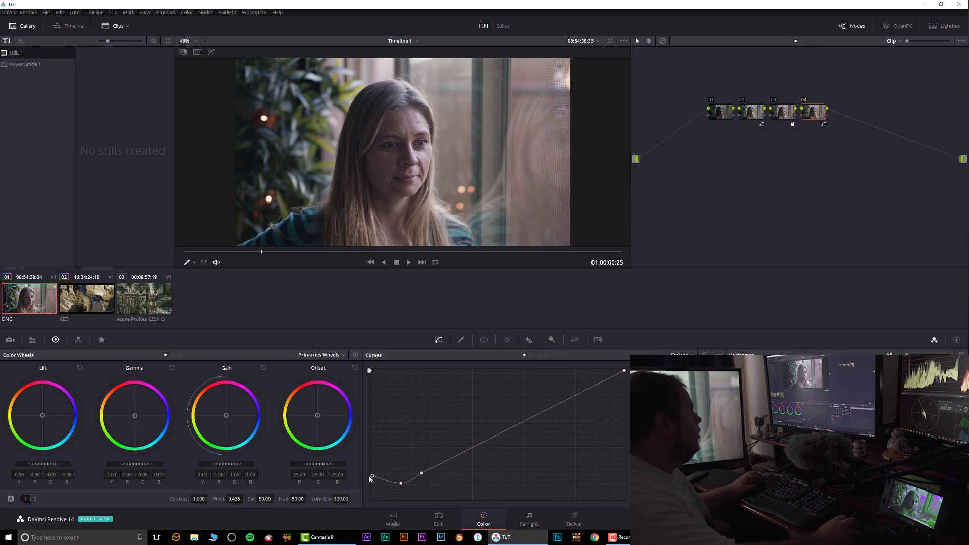
key(alt+s)
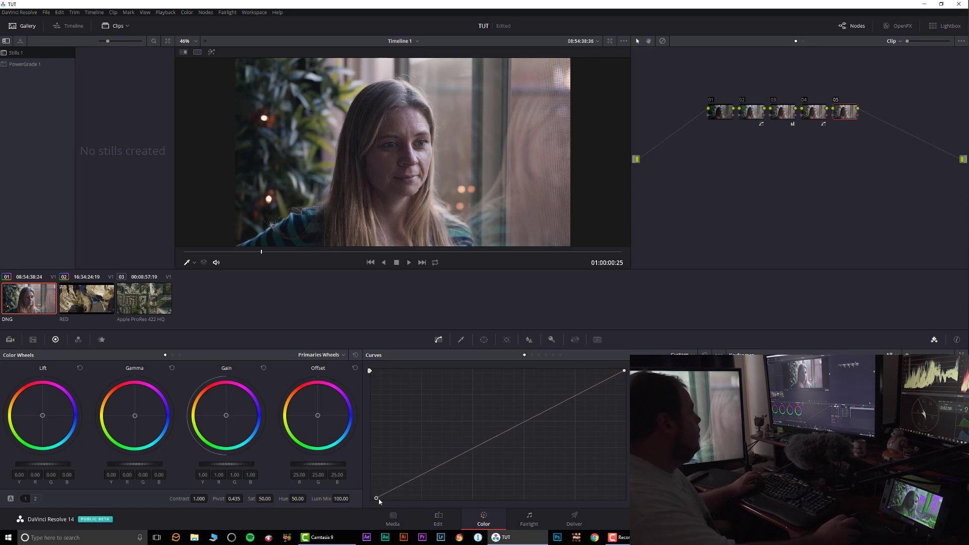
drag(378, 499, 379, 500)
click(420, 473)
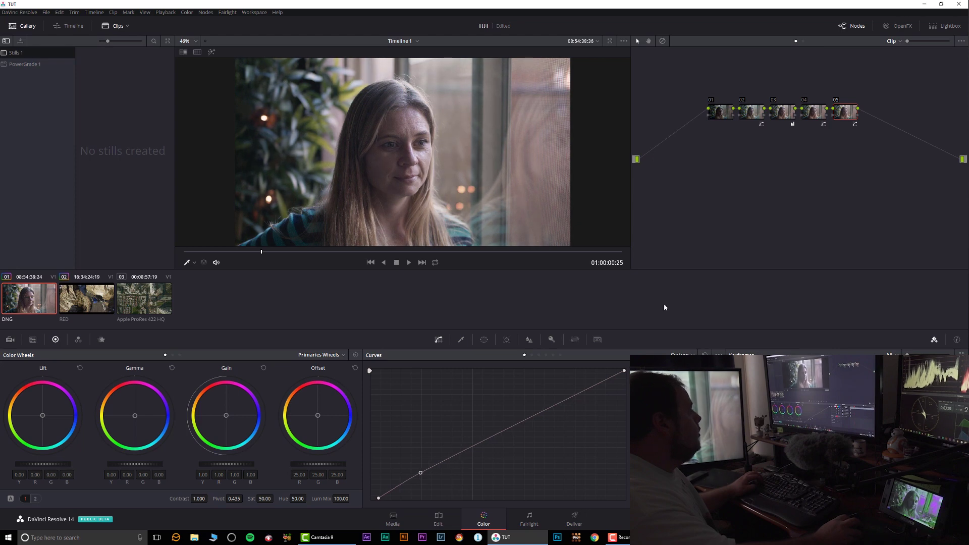
key(shift+d)
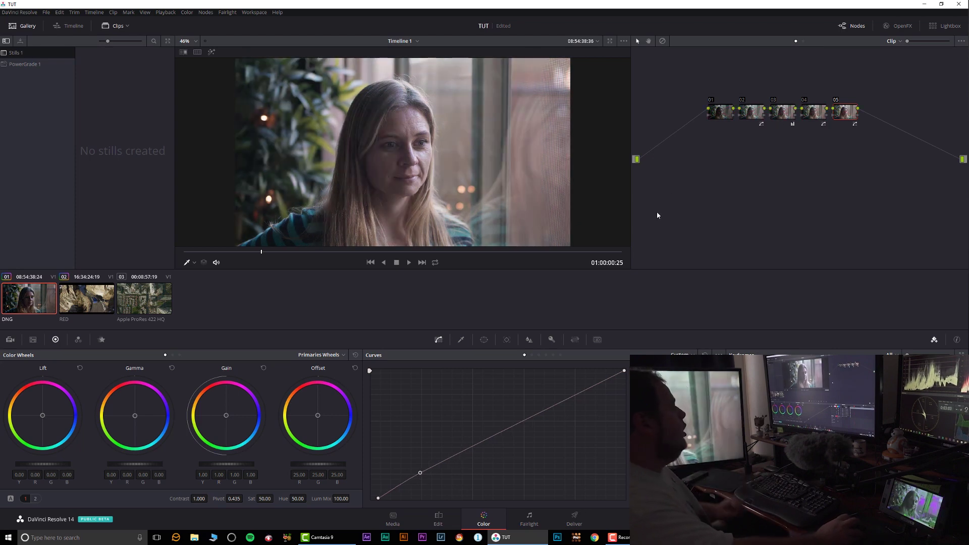
- Grab still 1.1.1 of the graded DNG interview frame from the viewer
right_click(474, 151)
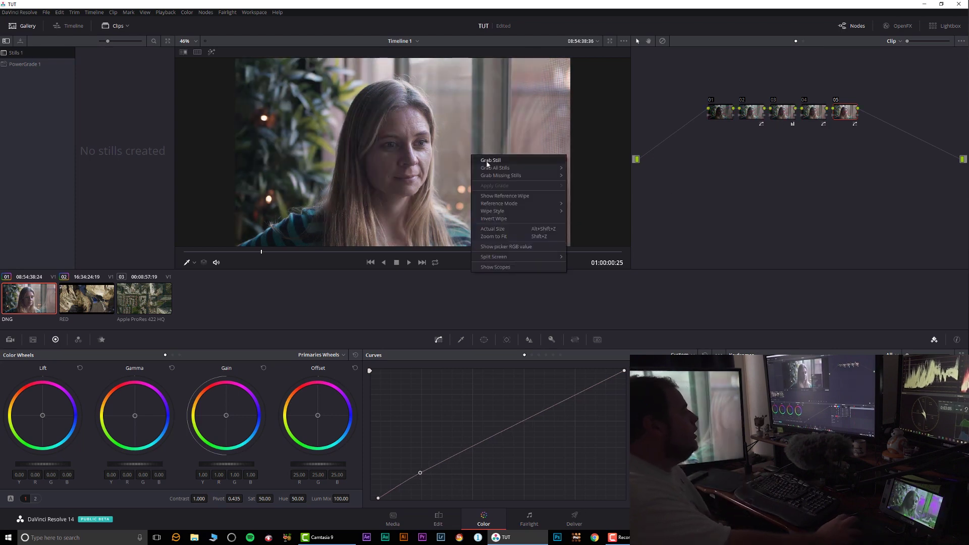
click(487, 161)
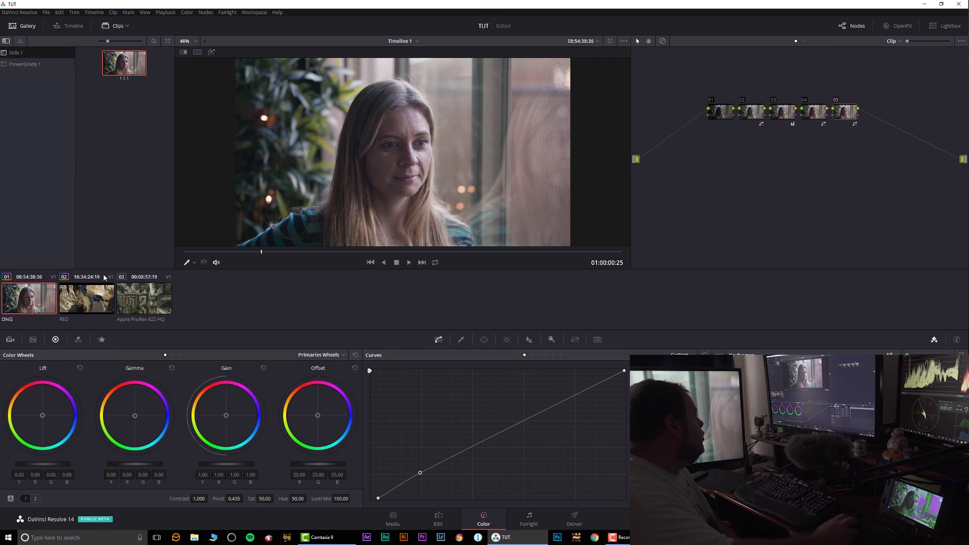
- Apply gallery still 1.1.1's five-node grade to the aerial ProRes clip 03
click(151, 312)
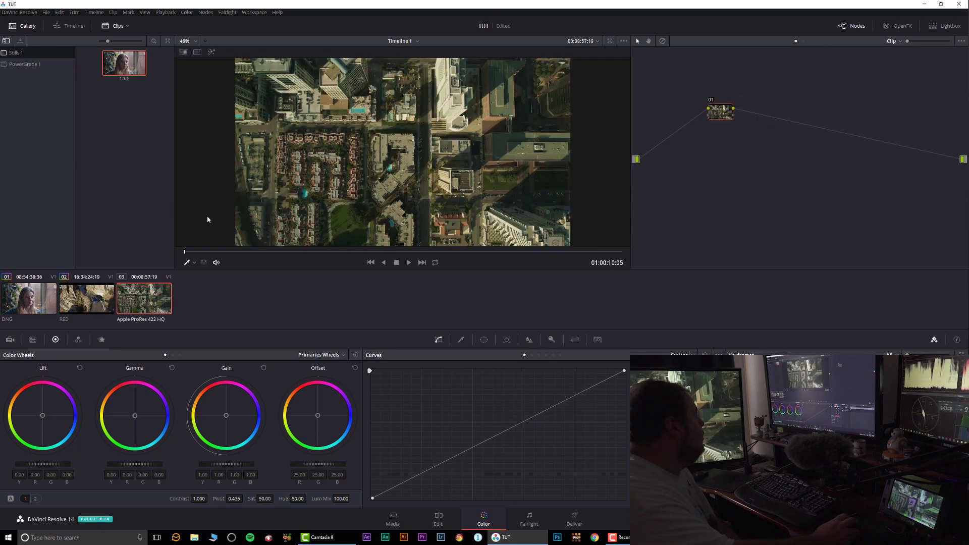
middle_click(129, 69)
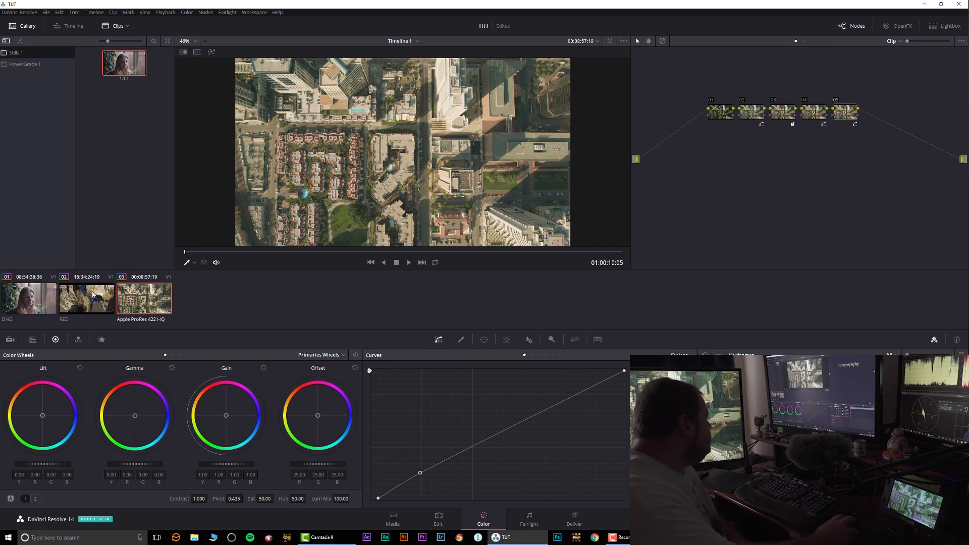
- Reset the aerial clip and the DNG clip each to a single ungraded node
click(213, 13)
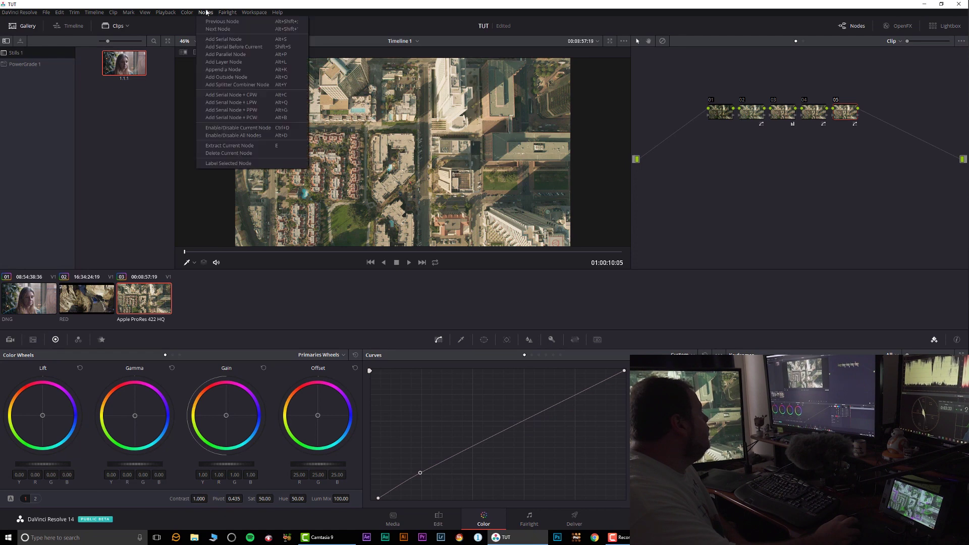
mouse_move(193, 12)
click(215, 36)
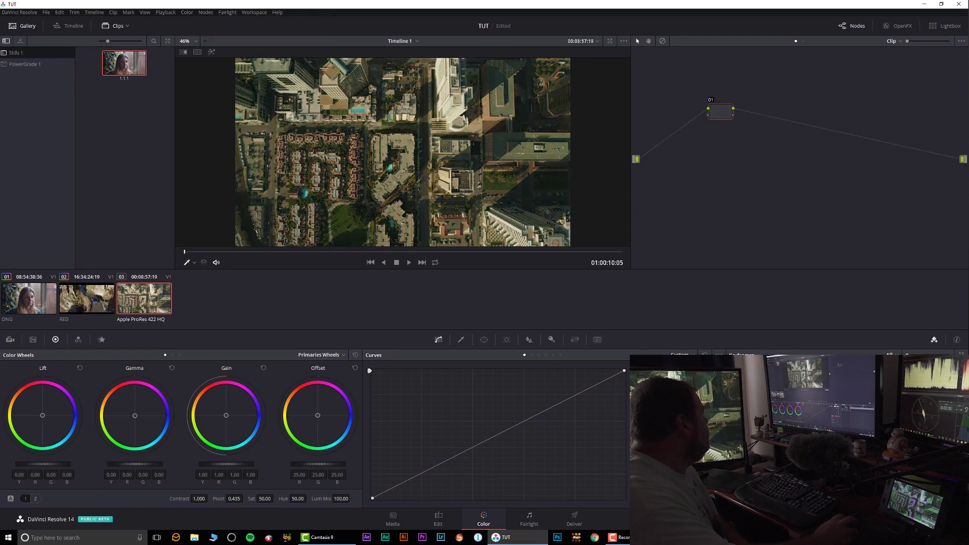
right_click(33, 300)
click(187, 12)
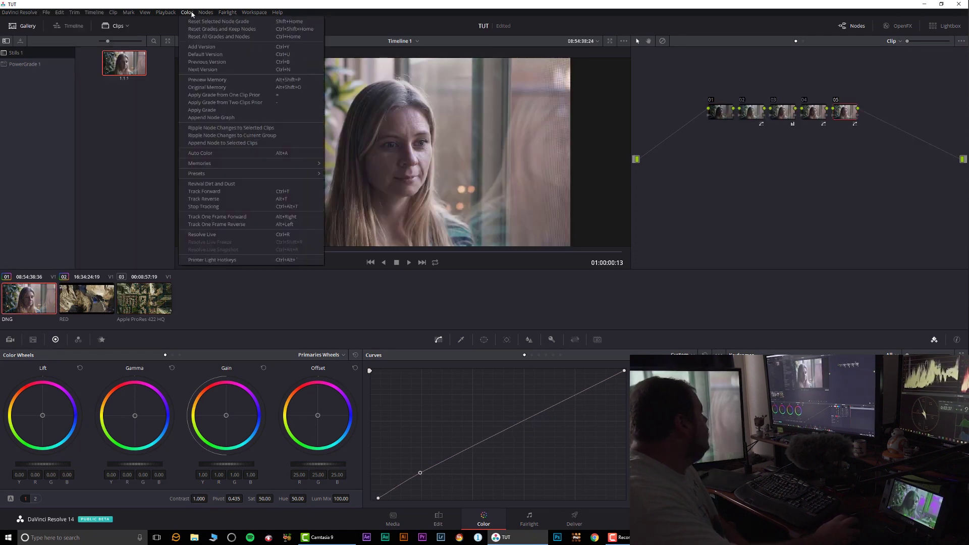
click(215, 35)
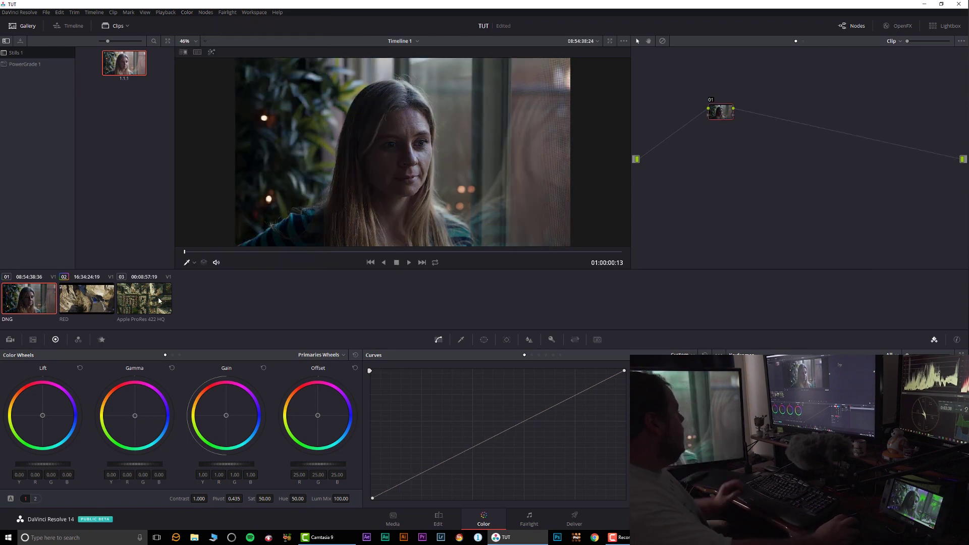
- Shot-match aerial clip 03 to DNG clip 01
click(142, 302)
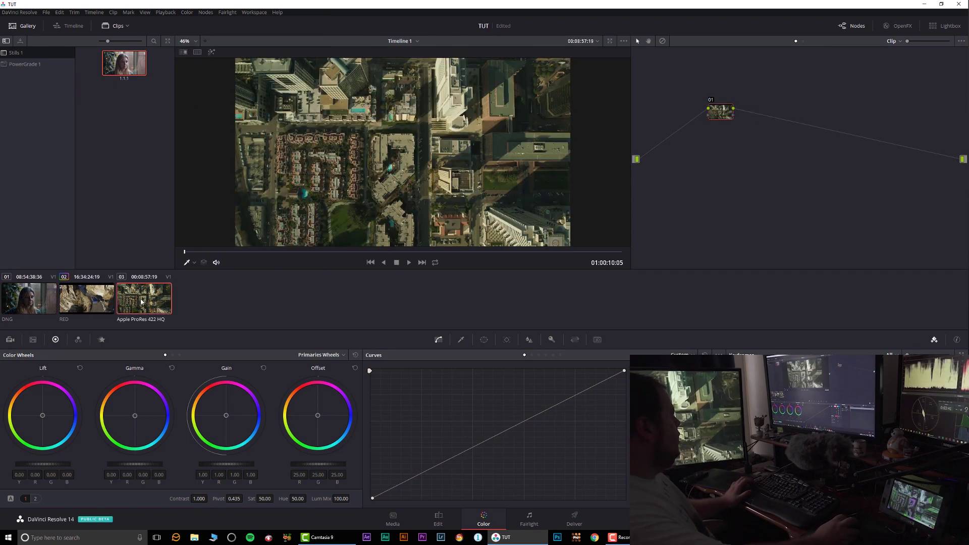
right_click(34, 301)
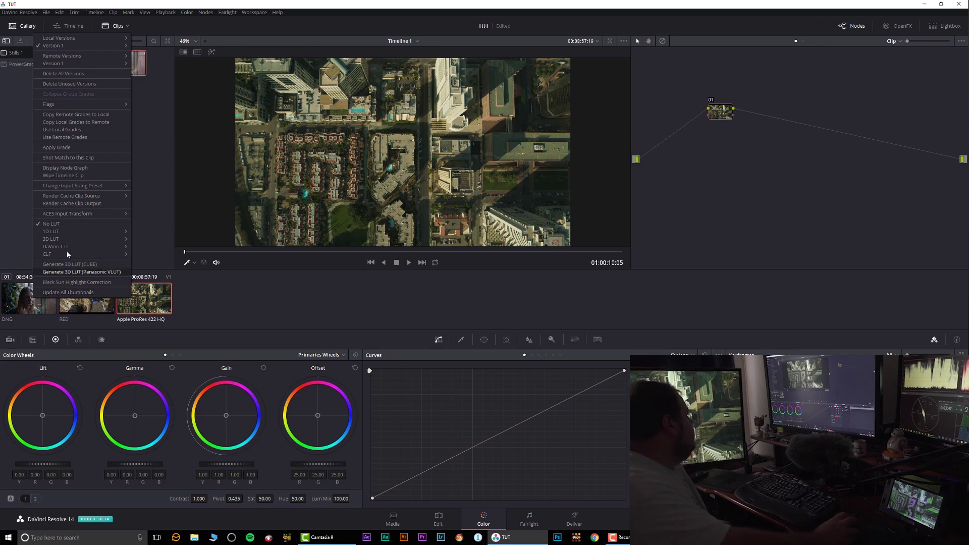
click(70, 158)
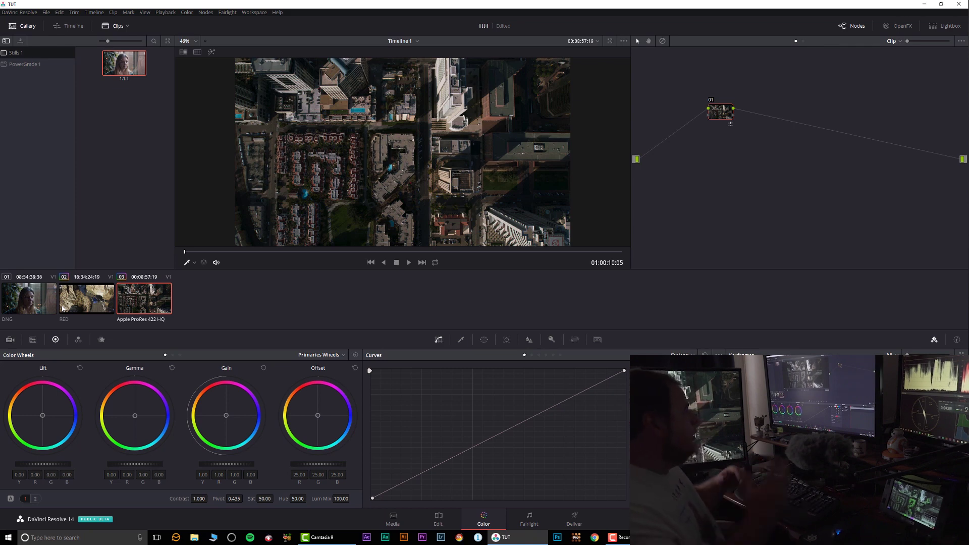
- Add a second node on the aerial clip and restore still 1.1.1's grade on DNG clip 01
key(alt+s)
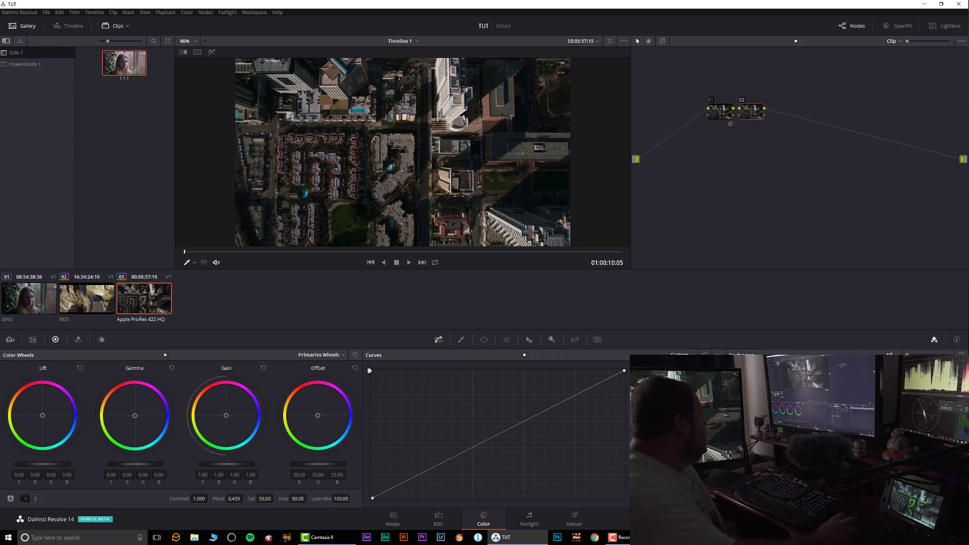
click(34, 303)
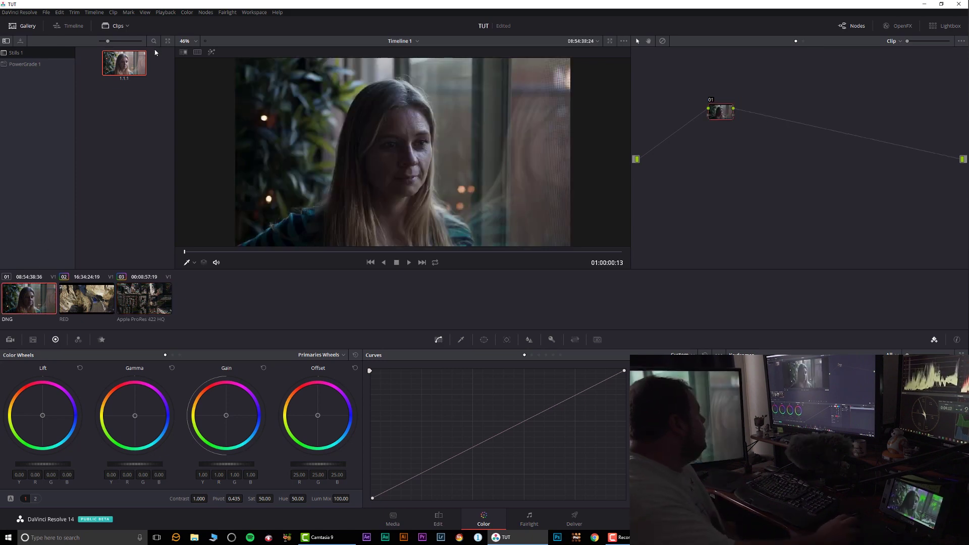
middle_click(124, 68)
- Append still 1.1.1's node graph to aerial clip 03, giving seven nodes
click(149, 303)
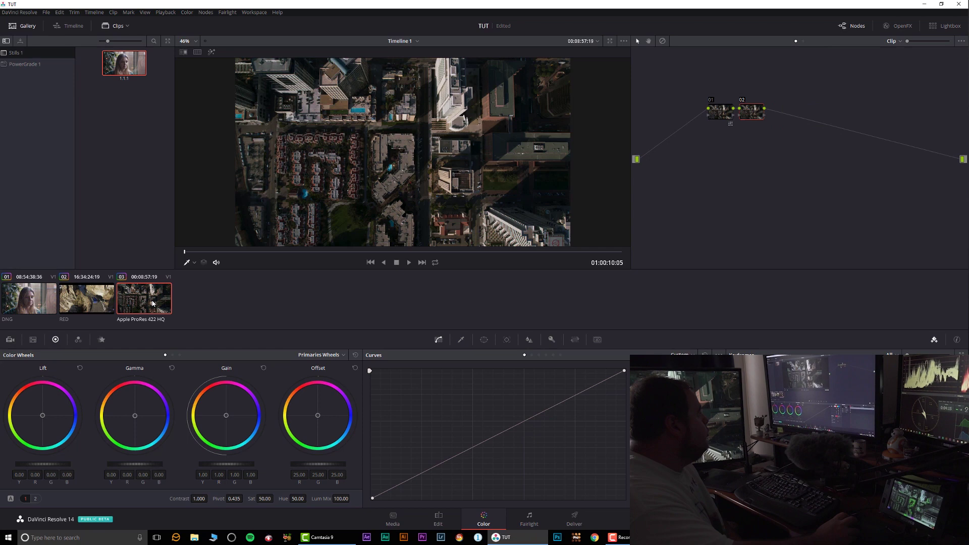
right_click(126, 59)
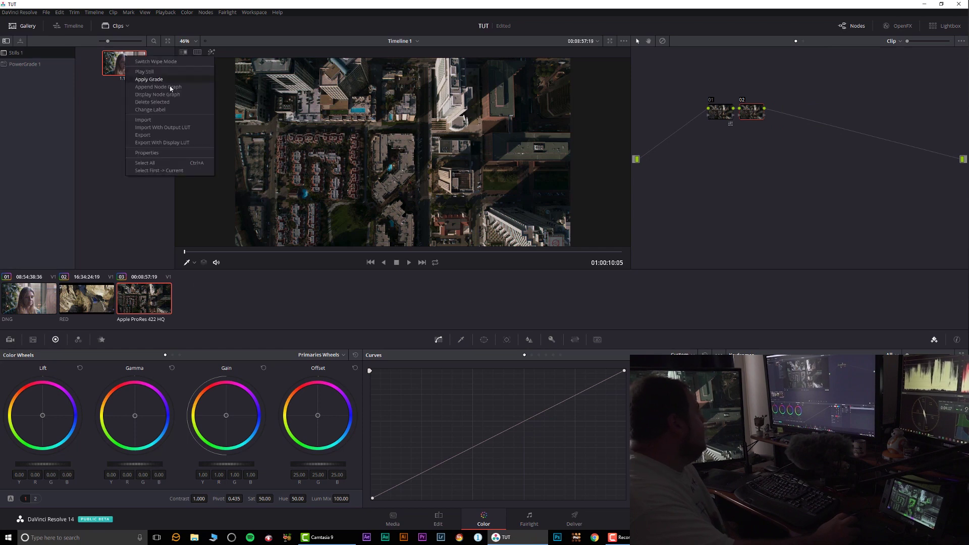
click(149, 87)
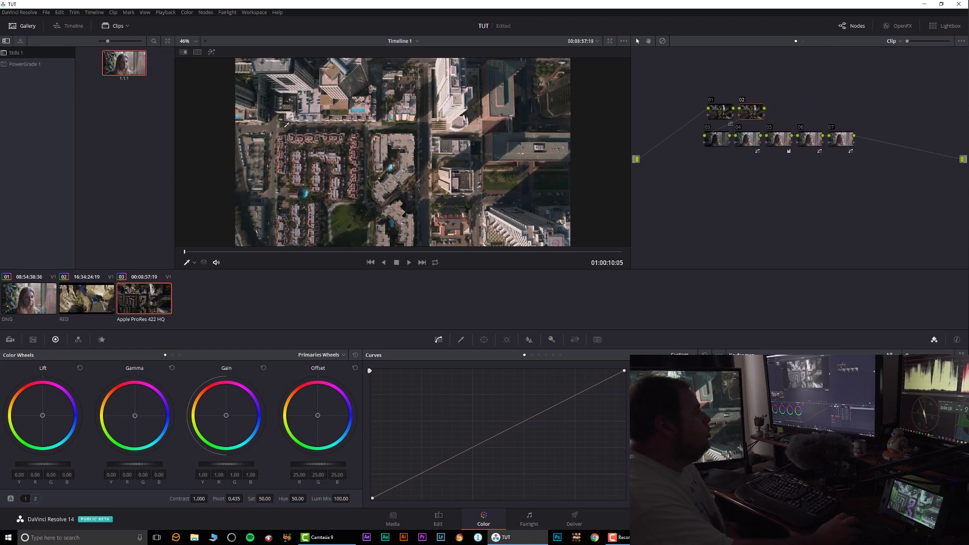
- Select the DNG clip with the aerial clip and turn on a Selected Clips split screen
ctrl+click(31, 300)
click(183, 53)
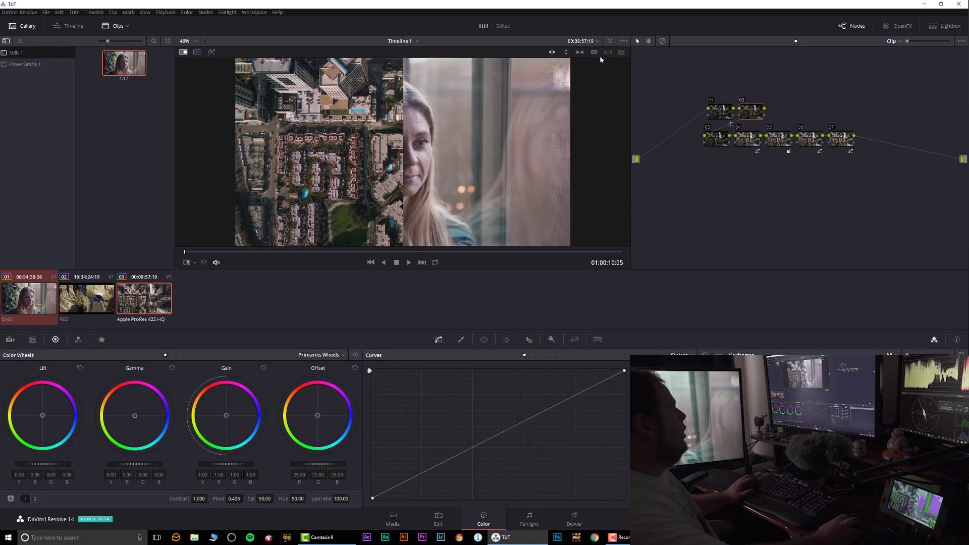
click(197, 53)
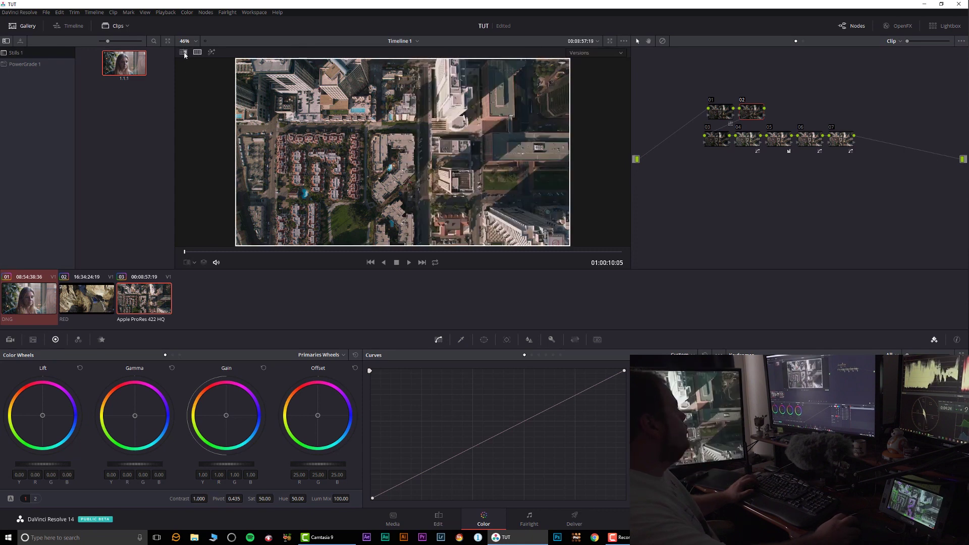
click(595, 53)
click(601, 98)
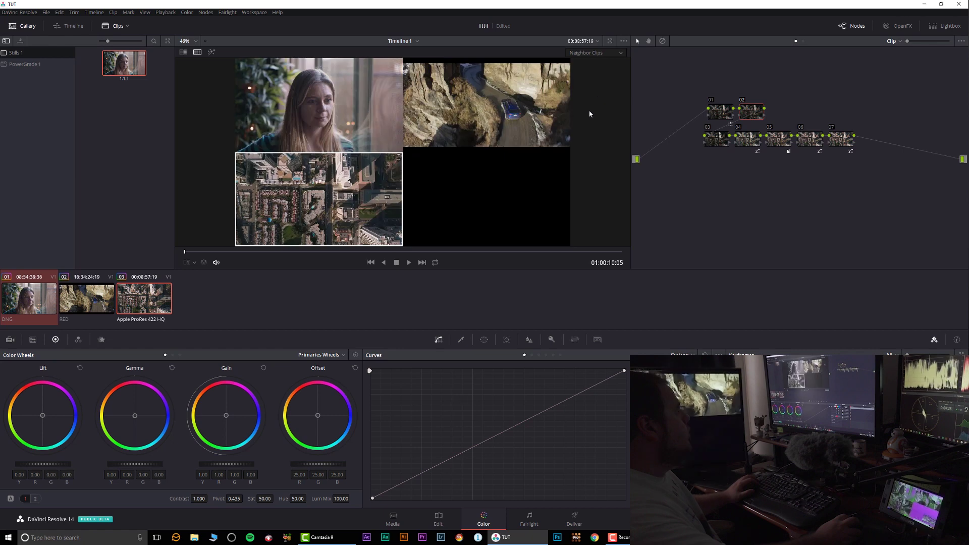
click(593, 53)
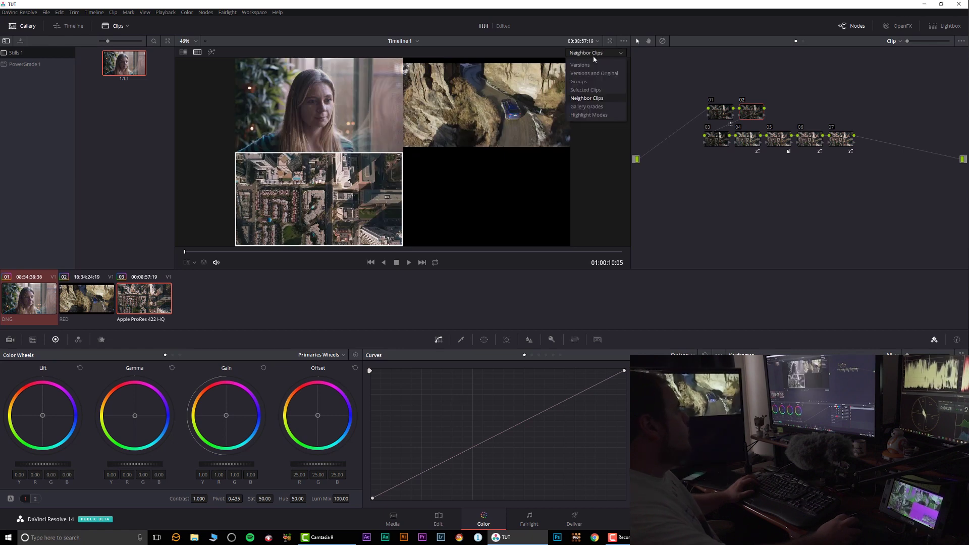
click(603, 90)
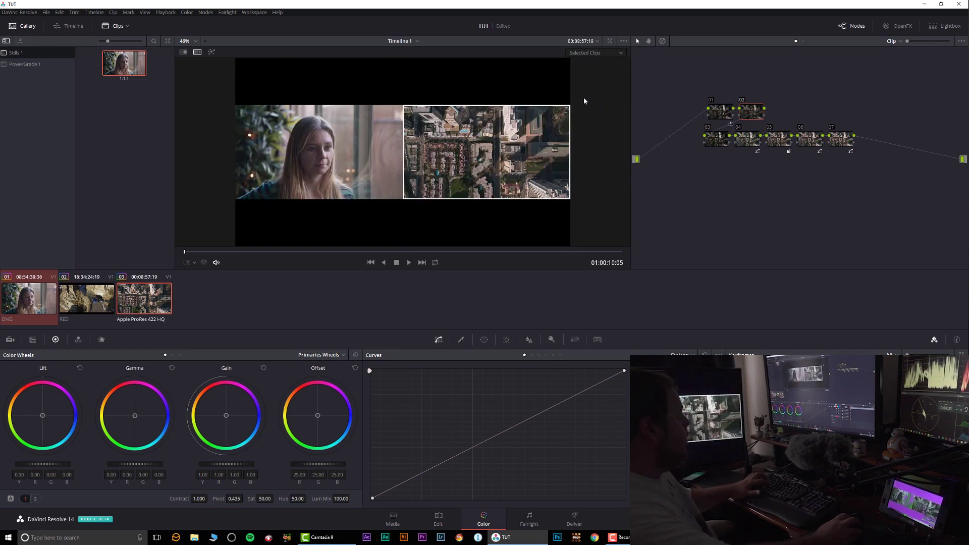
- Expand the viewer to fill the window, showing the DNG interview beside the aerial city clip
key(alt+f)
scroll(559, 262, up, 3)
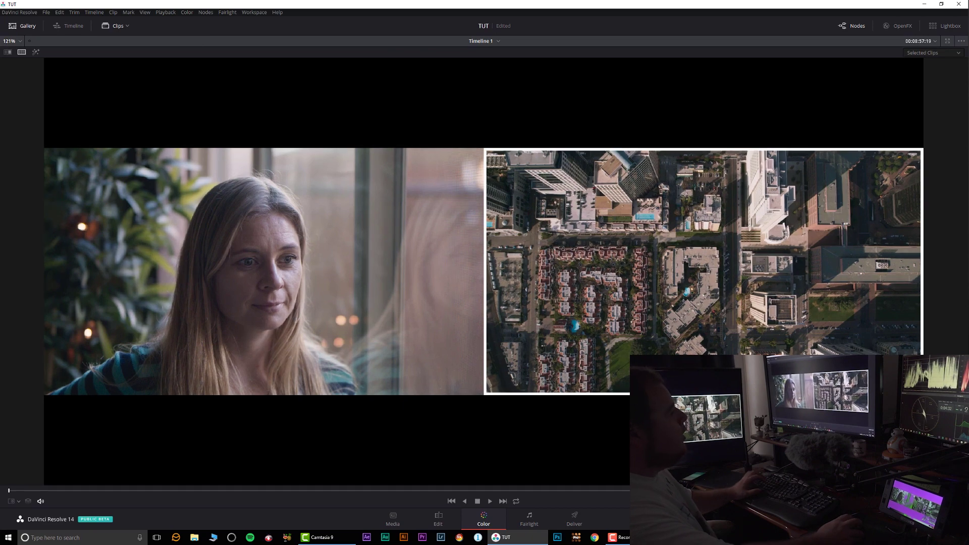